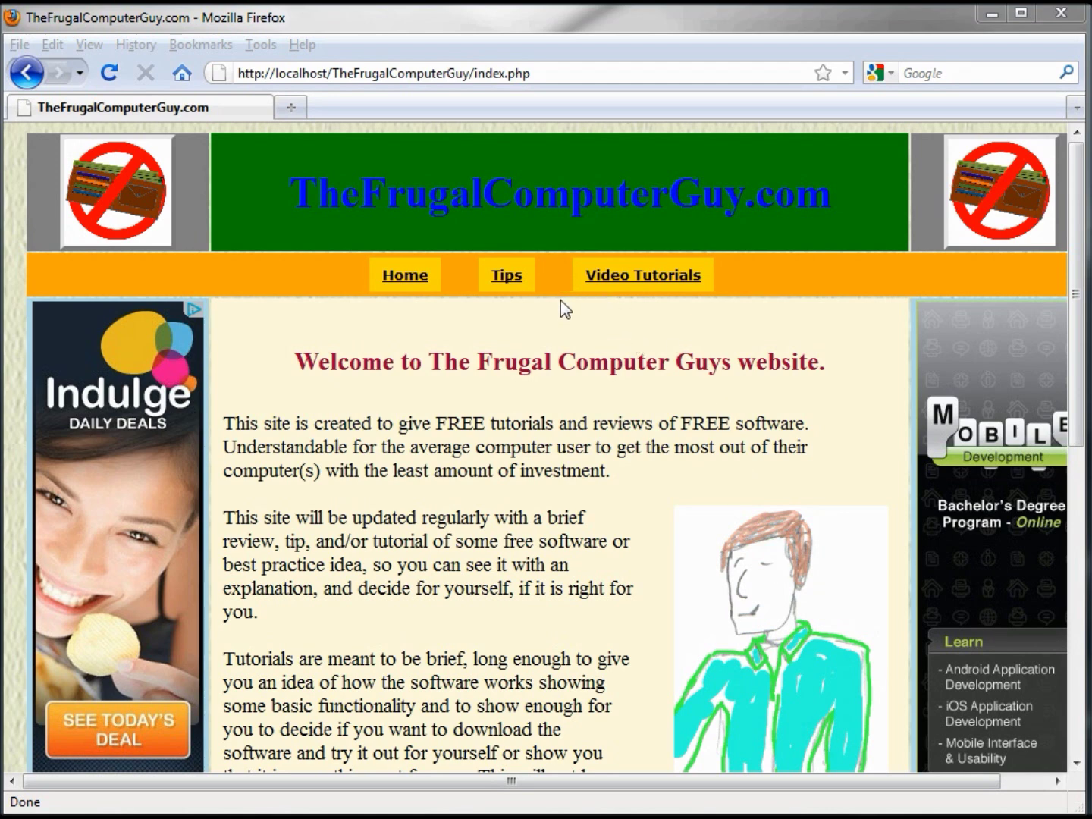
Go from Video Tutorials to the LibreOffice Spreadsheet tutorial page in Firefox.
{"action": "left_click", "coordinate": [645, 286]}
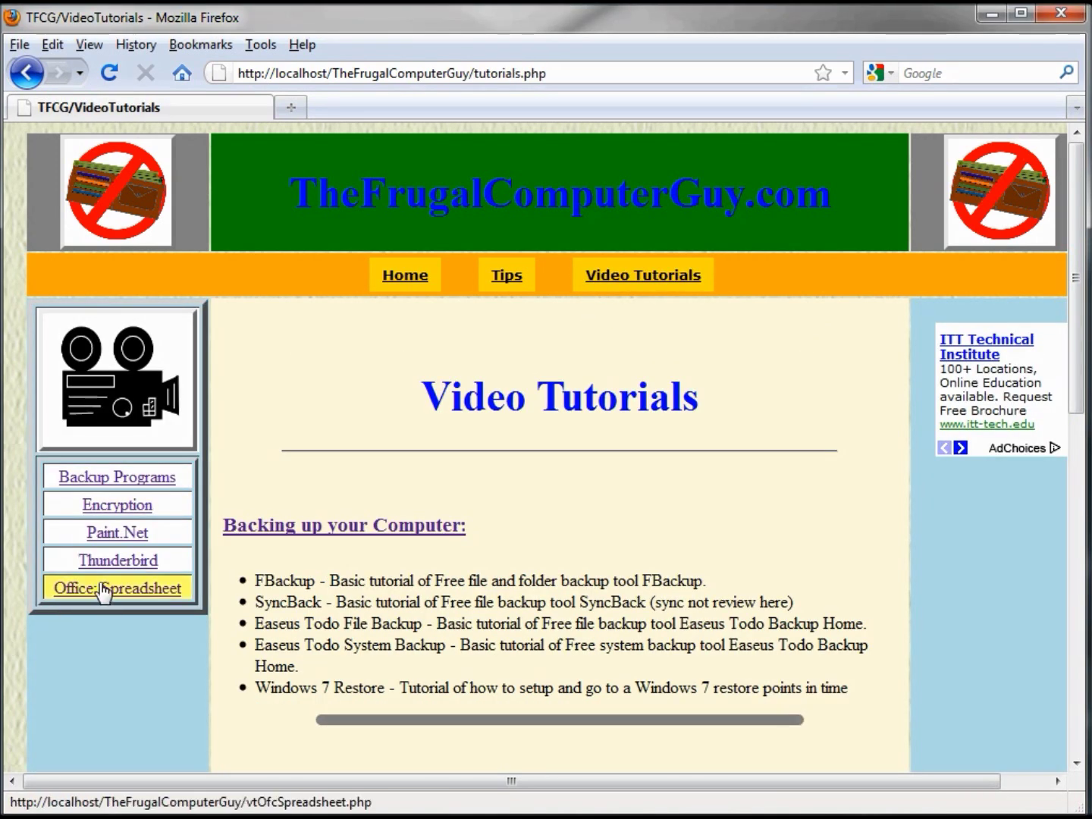
{"action": "left_click", "coordinate": [125, 593]}
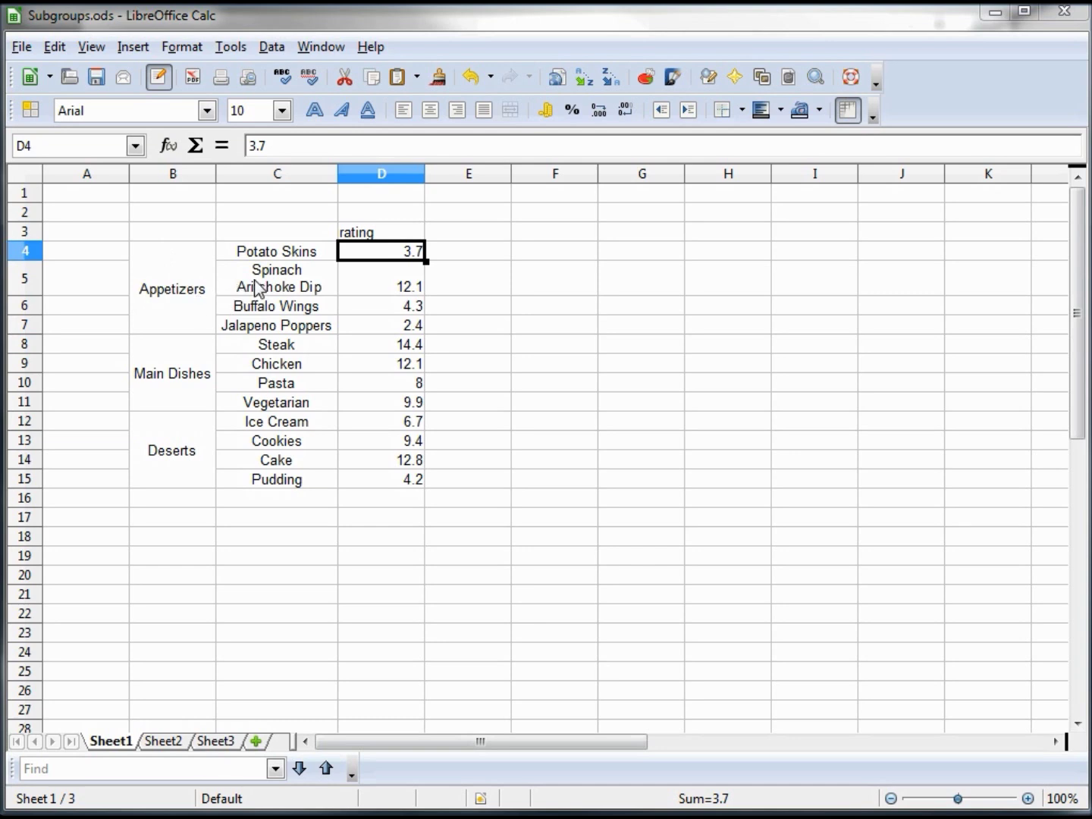
Select the menu-rating table B3:D15, including the header row.
{"action": "mouse_move", "coordinate": [178, 281]}
{"action": "left_mouse_down"}
{"action": "mouse_move", "coordinate": [371, 321]}
{"action": "mouse_move", "coordinate": [402, 481]}
{"action": "left_mouse_up"}
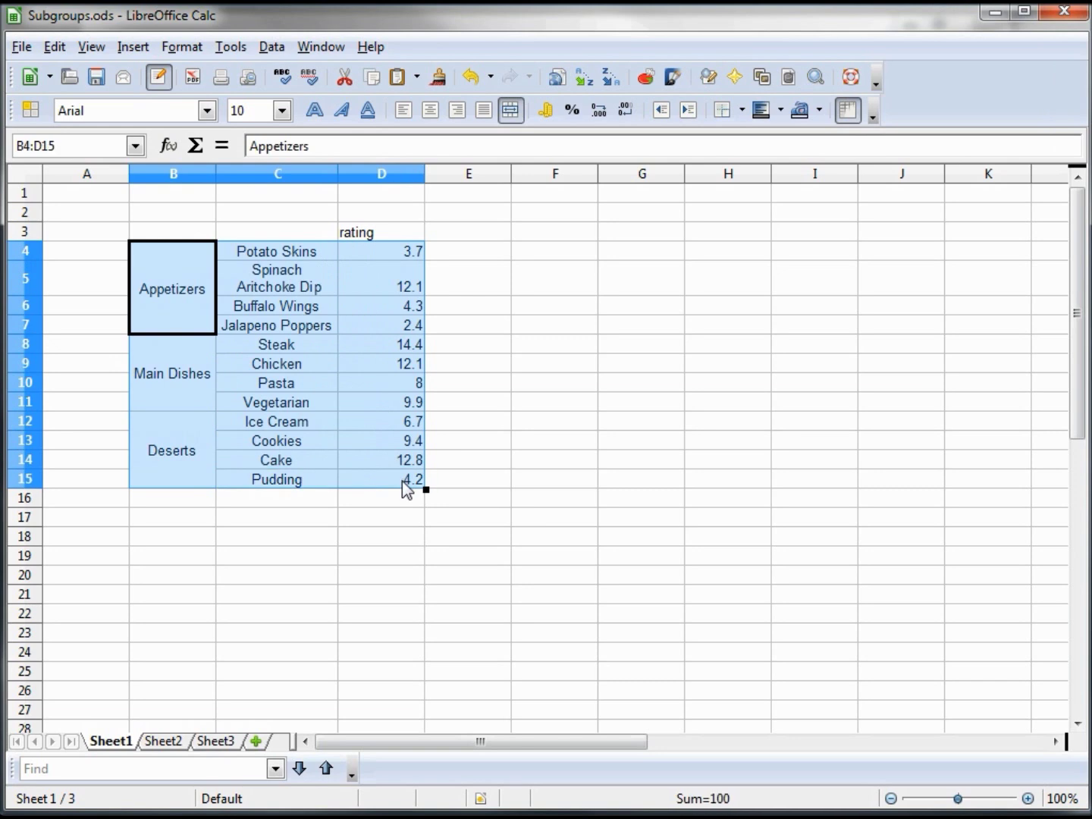
{"action": "mouse_move", "coordinate": [171, 231]}
{"action": "left_mouse_down"}
{"action": "mouse_move", "coordinate": [413, 466]}
{"action": "mouse_move", "coordinate": [418, 483]}
{"action": "left_mouse_up"}
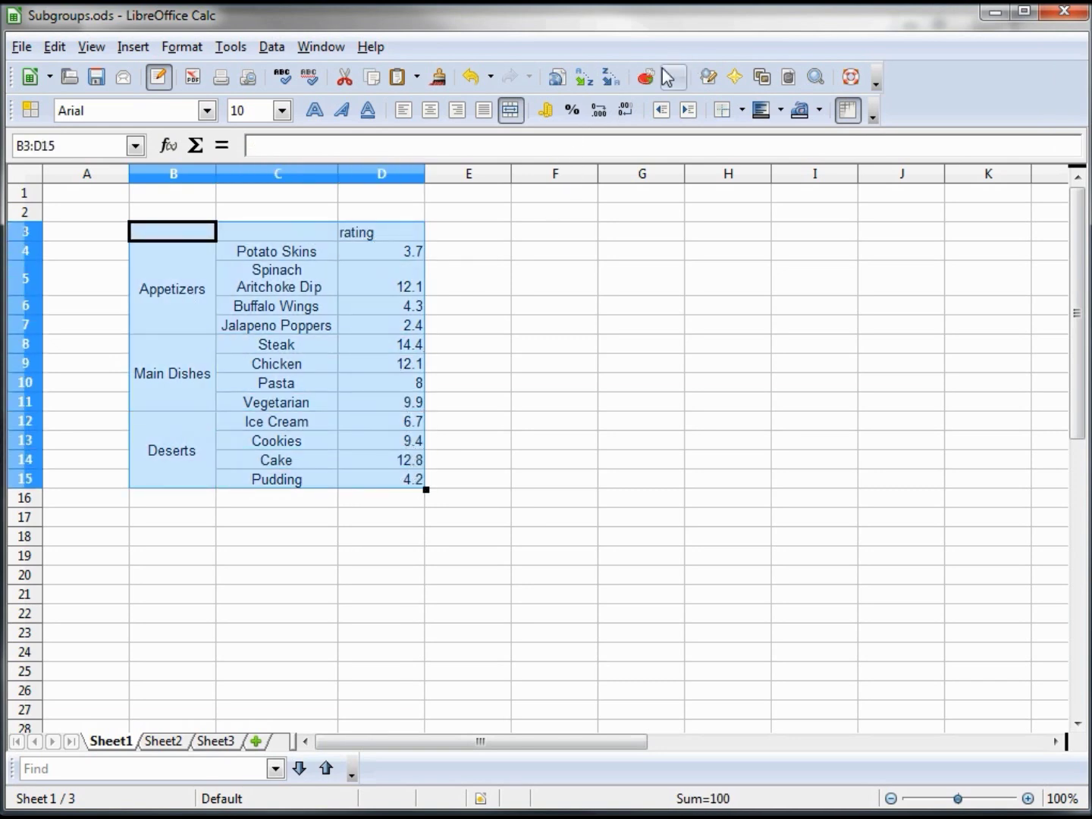
Insert a horizontal Bar chart from the selected group, item and rating data.
{"action": "left_click", "coordinate": [647, 78]}
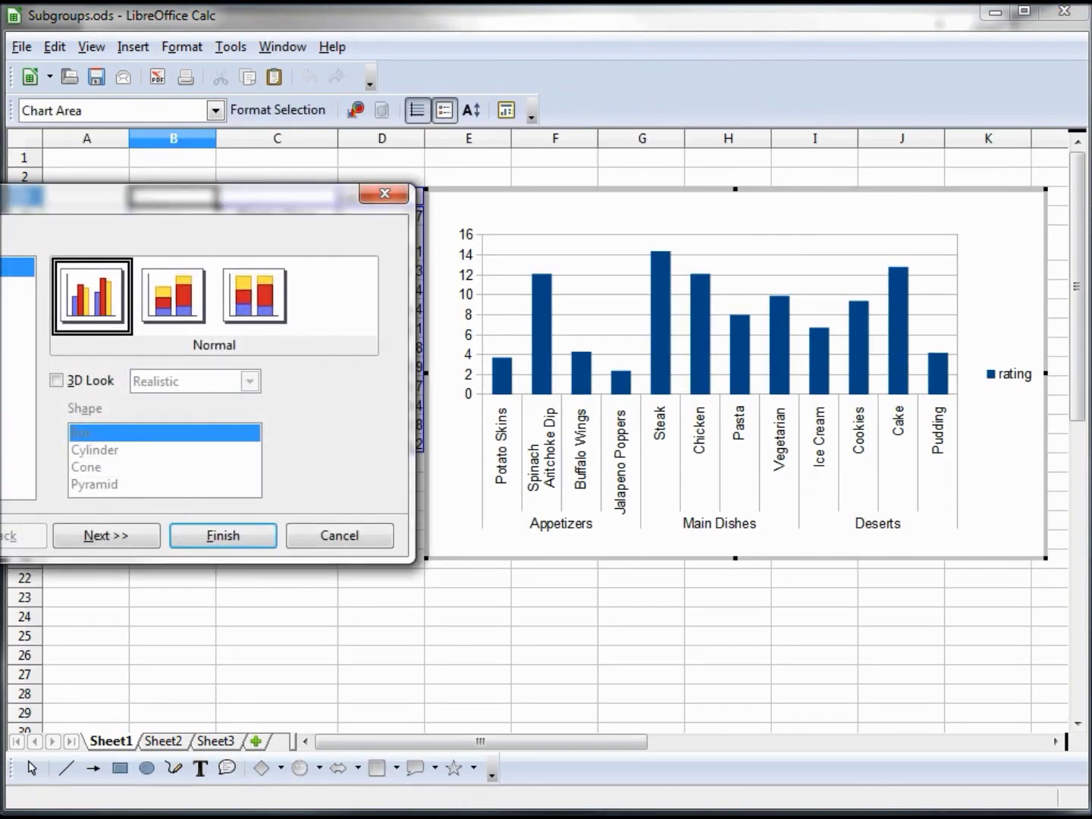
{"action": "key", "text": "Down"}
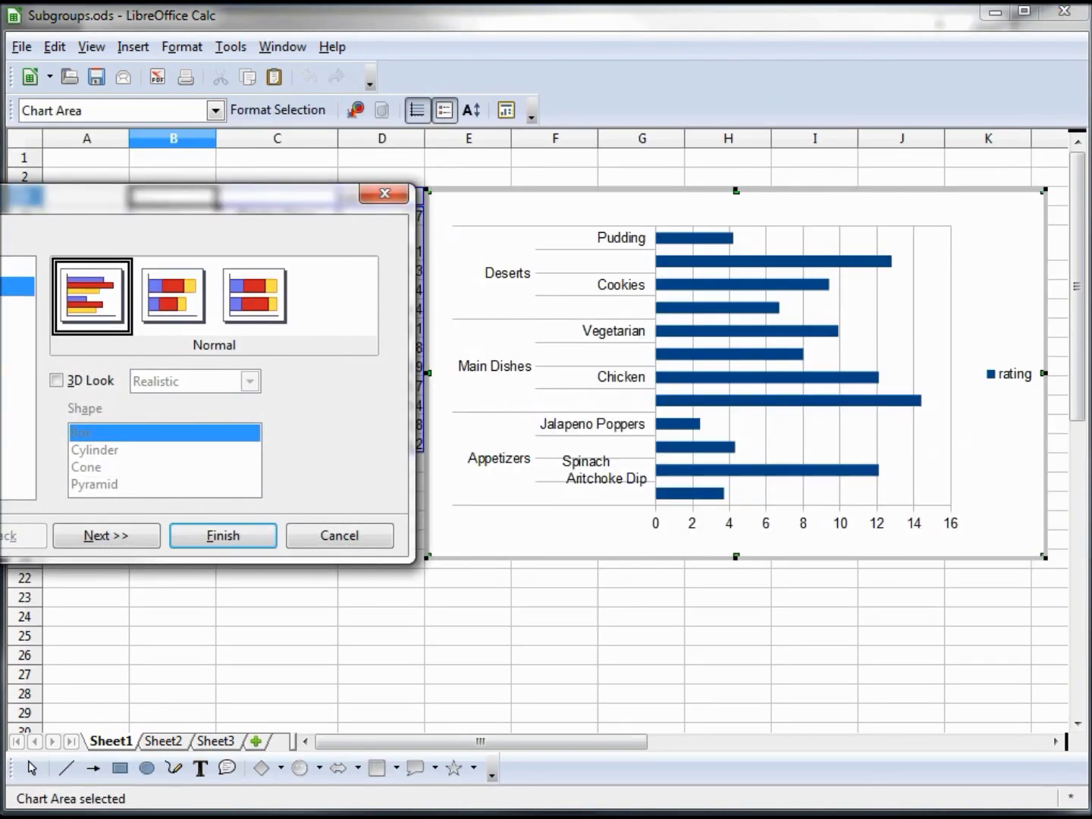
{"action": "left_click", "coordinate": [226, 537]}
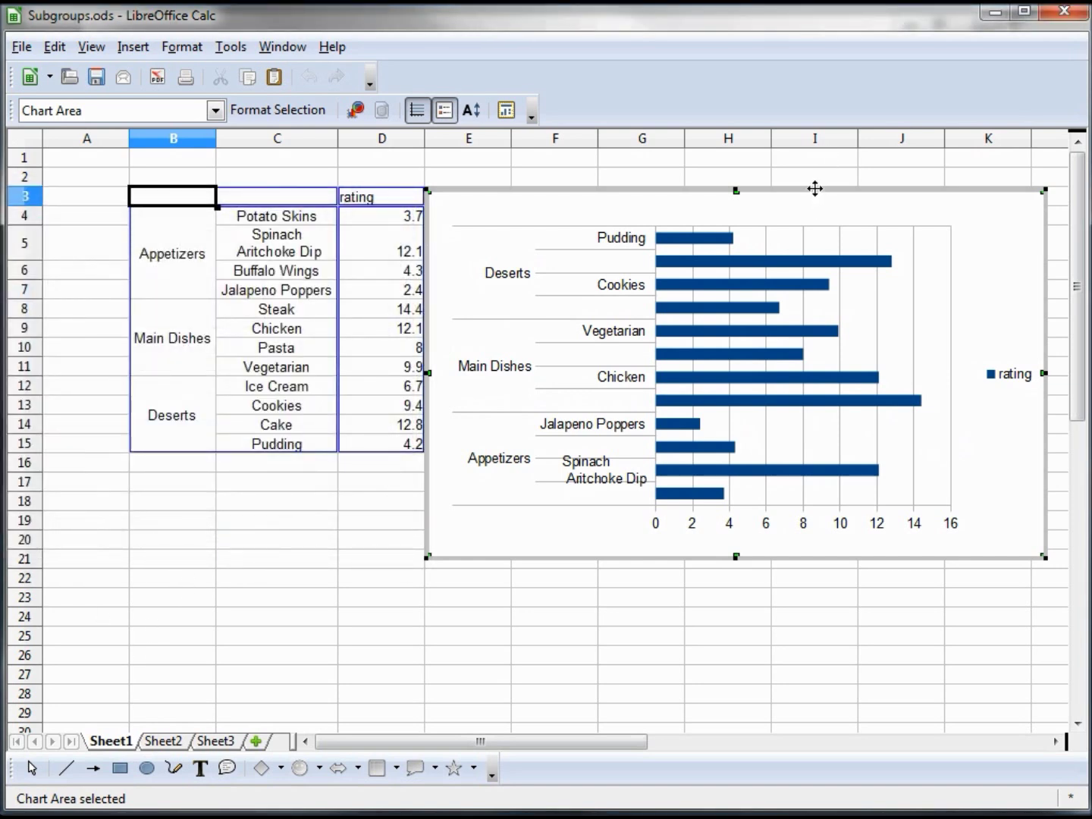
Stretch the chart down to row 28 and narrow it from its left edge.
{"action": "left_click_drag", "start_coordinate": [733, 557], "coordinate": [739, 683]}
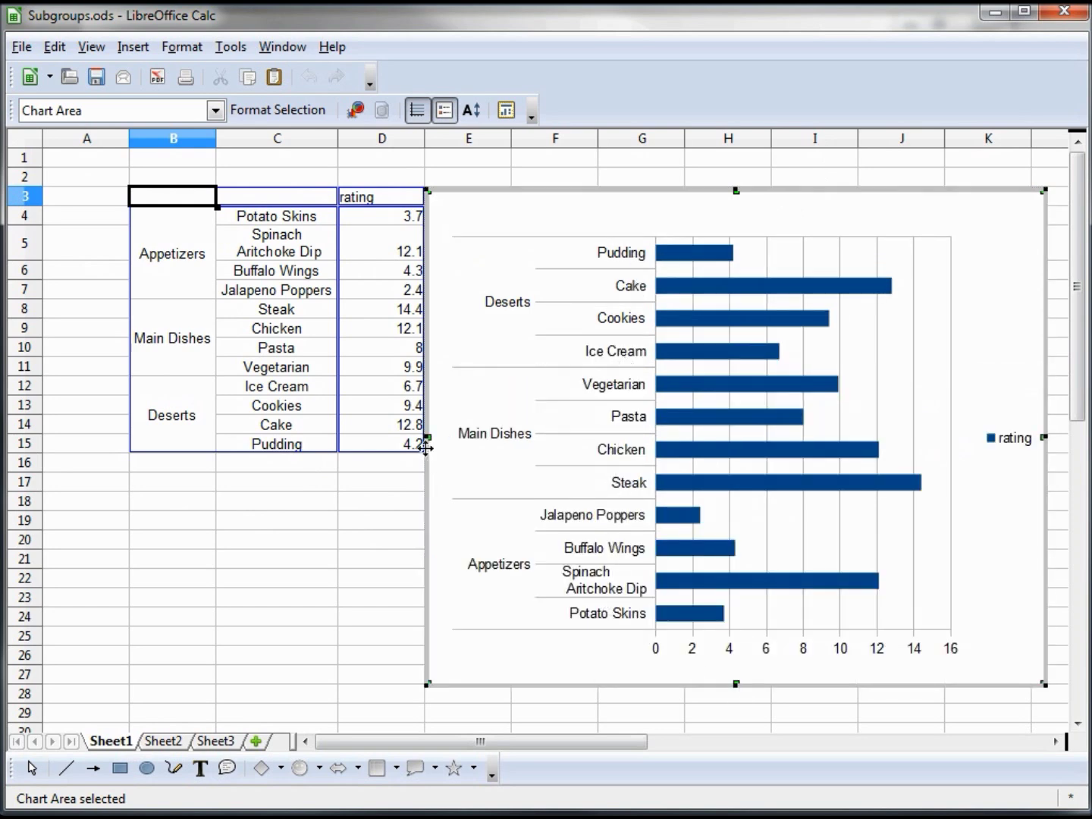
{"action": "left_click_drag", "start_coordinate": [428, 437], "coordinate": [464, 437]}
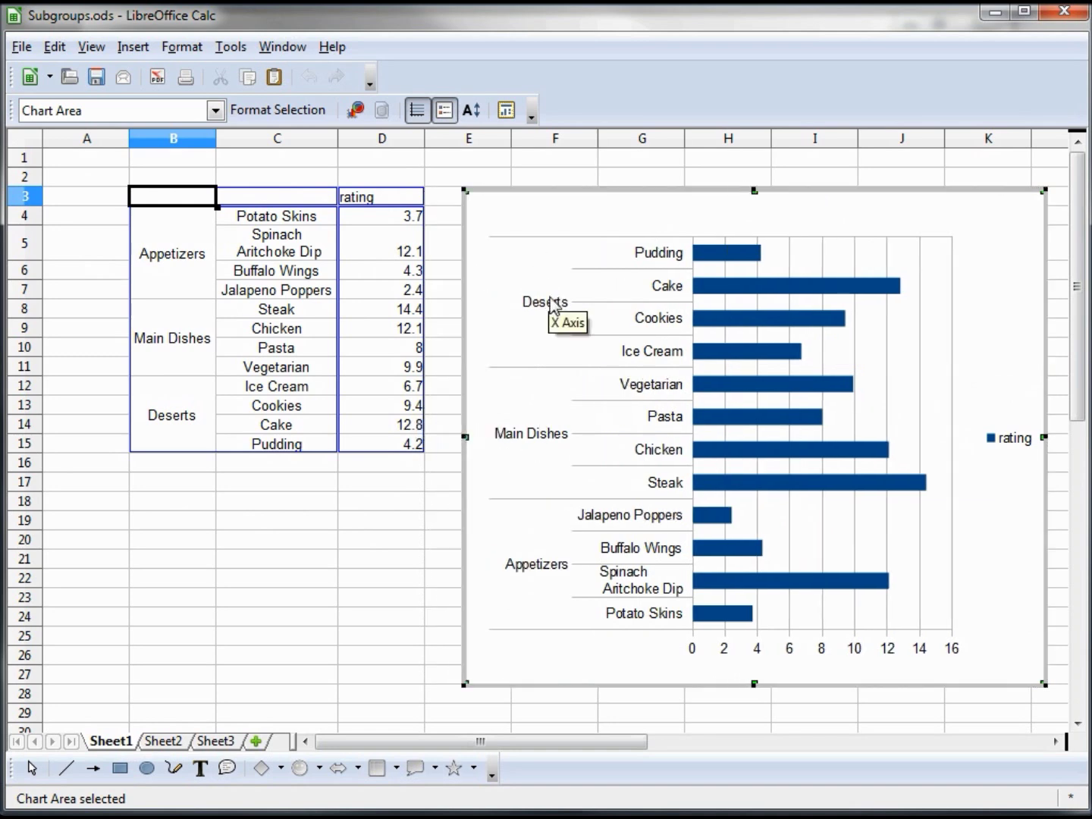
{"action": "left_click", "coordinate": [172, 743]}
Enter =REPT("|",VALUE(D4)) in Sheet2 cell E4, removing a stray backslash.
{"action": "left_click", "coordinate": [453, 255]}
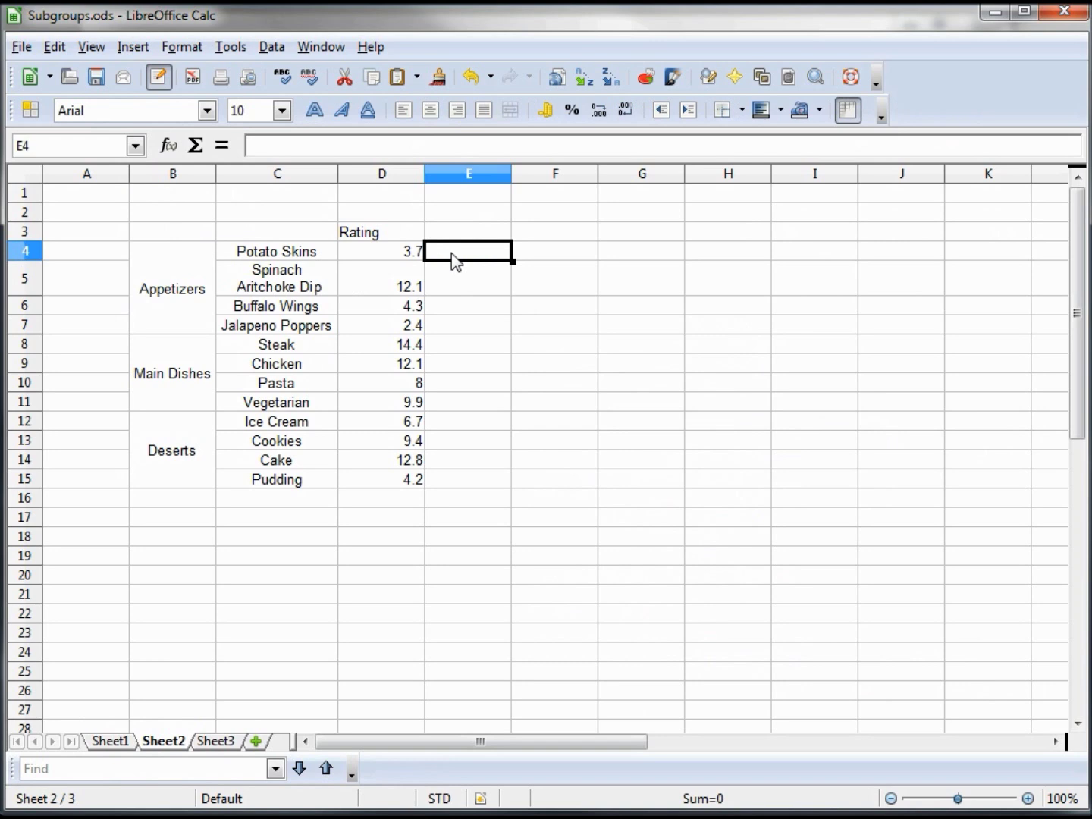
{"action": "type", "text": "="}
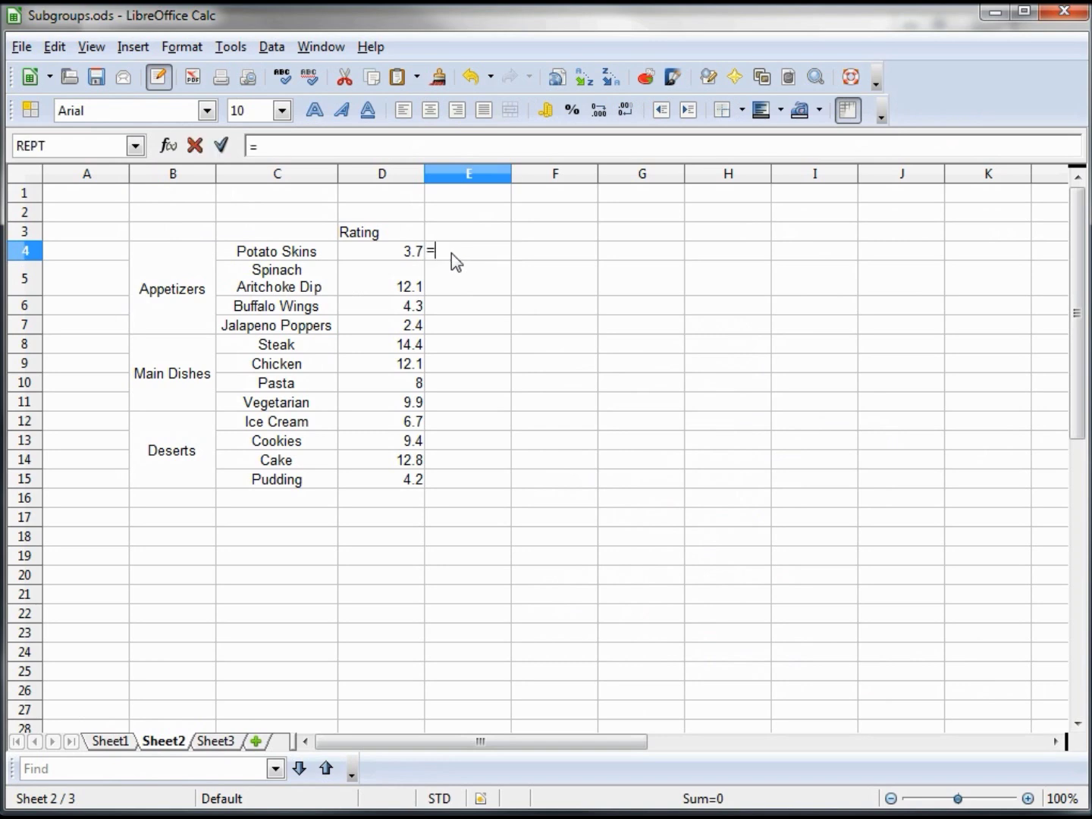
{"action": "type", "text": "re"}
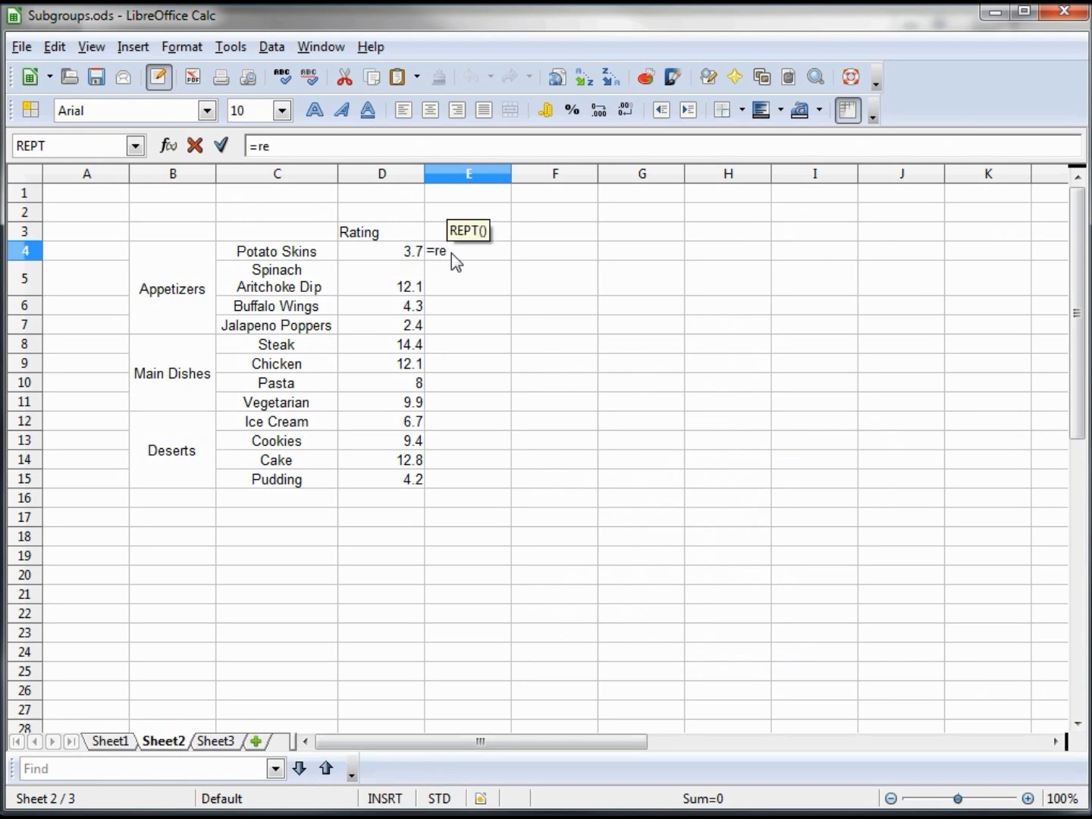
{"action": "type", "text": "pt("}
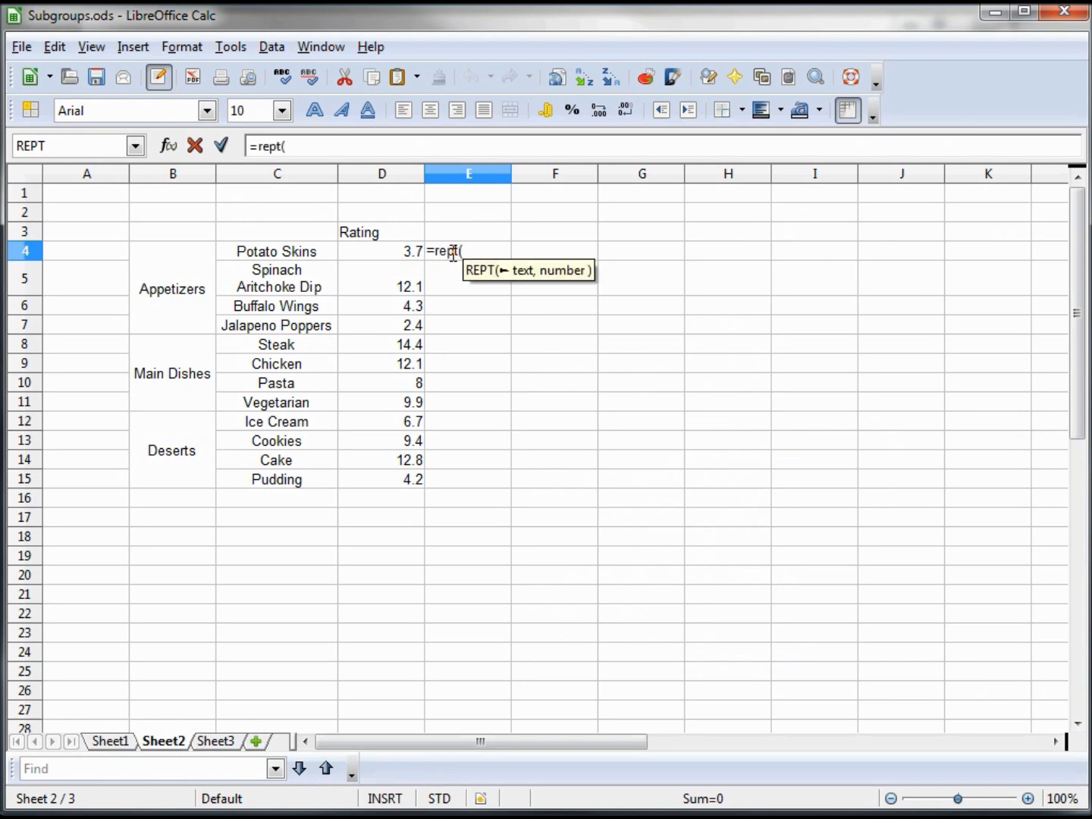
{"action": "type", "text": "\""}
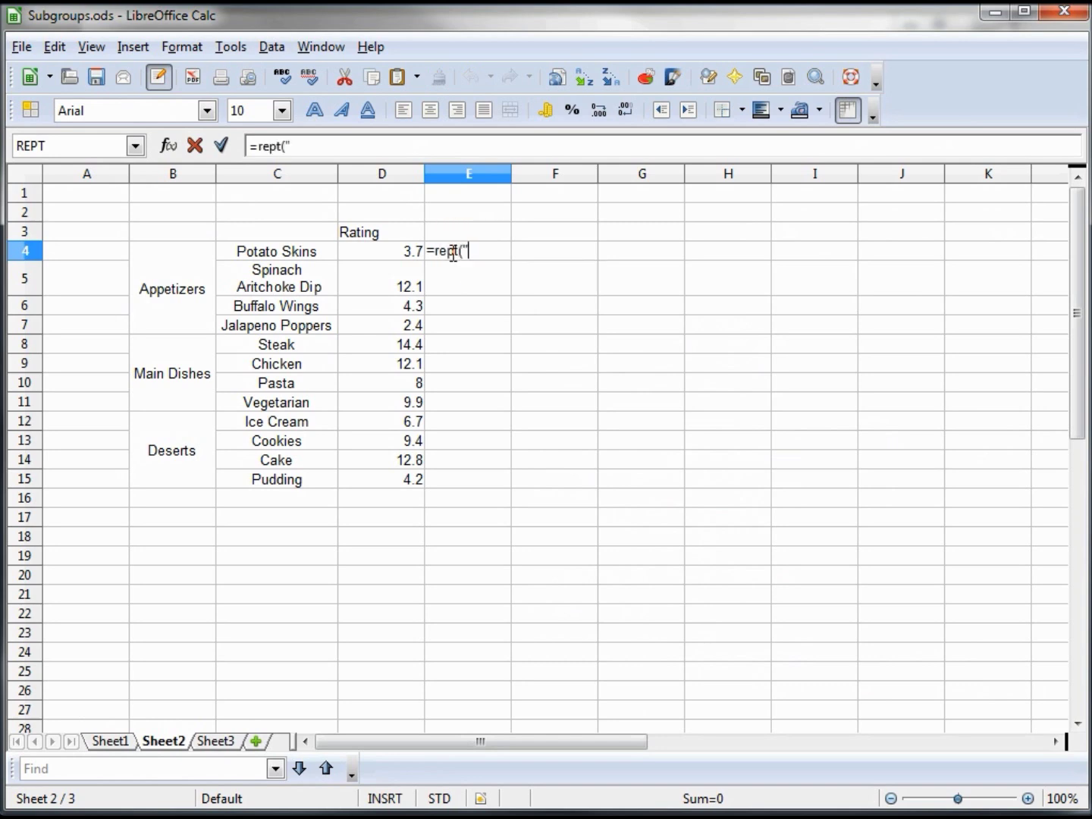
{"action": "type", "text": "\\"}
{"action": "key", "text": "BackSpace"}
{"action": "type", "text": "|"}
{"action": "type", "text": "\","}
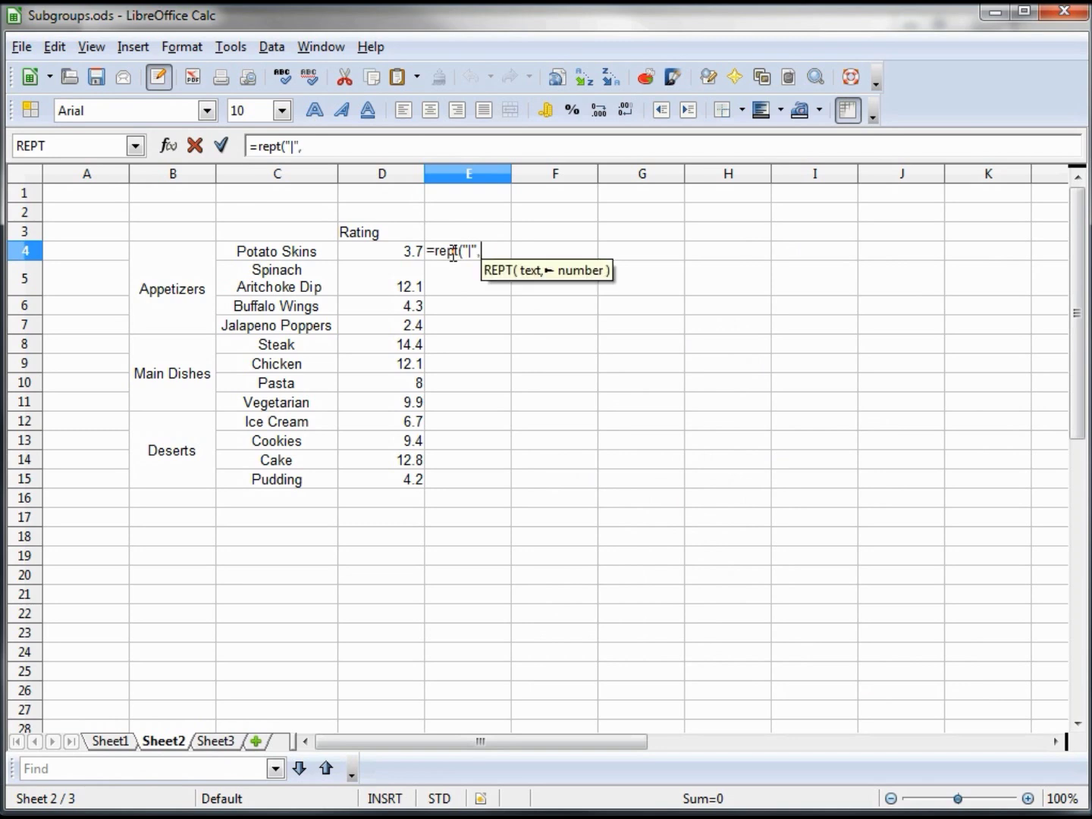
{"action": "type", "text": "v"}
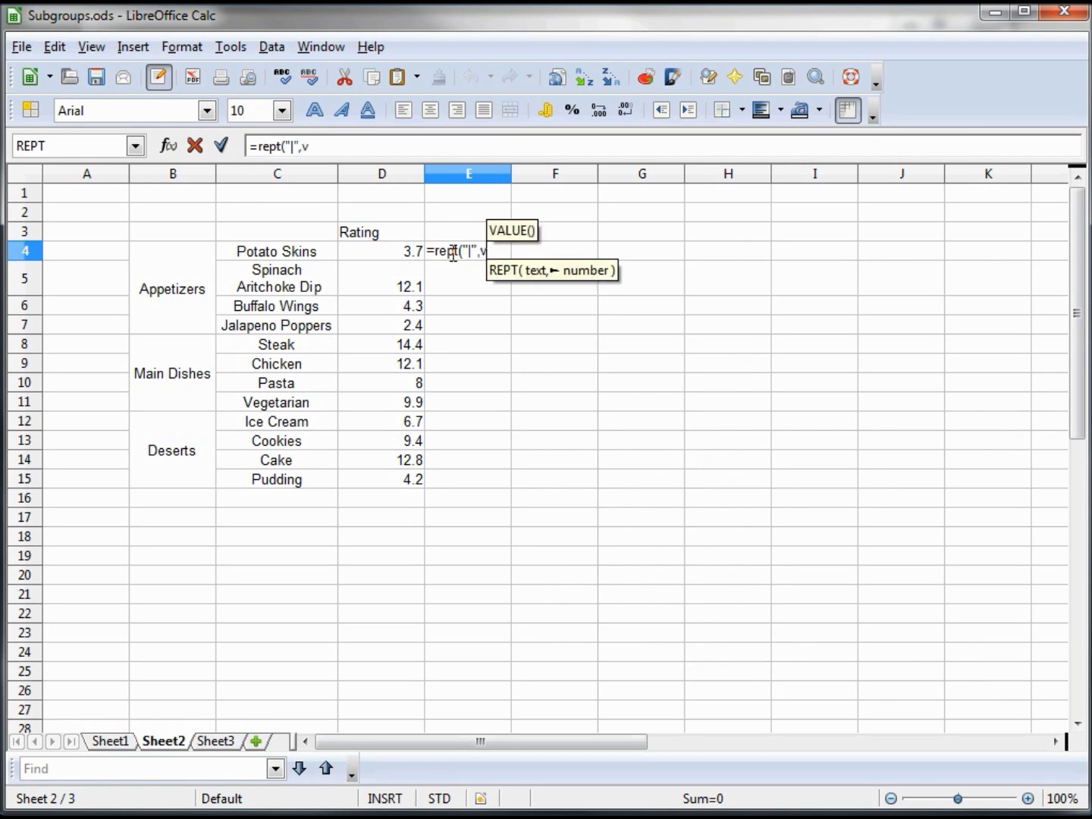
{"action": "type", "text": "alue("}
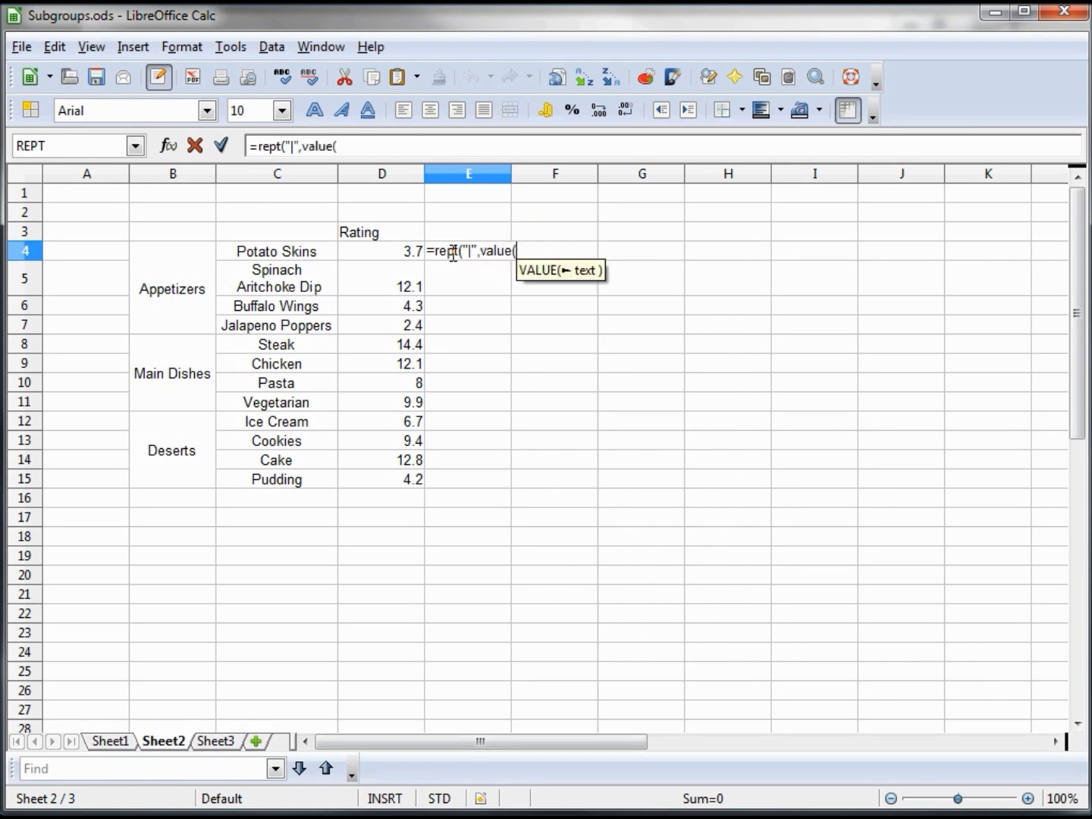
{"action": "type", "text": "d4)"}
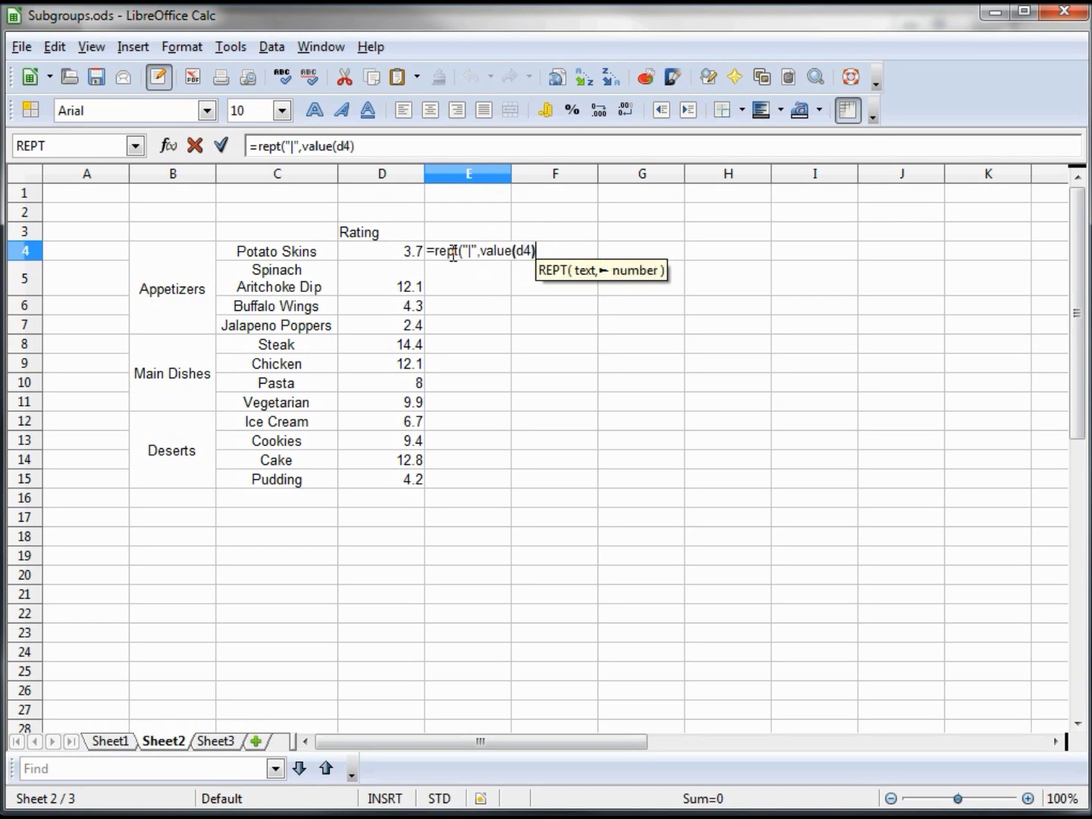
{"action": "type", "text": ")"}
{"action": "key", "text": "Return"}
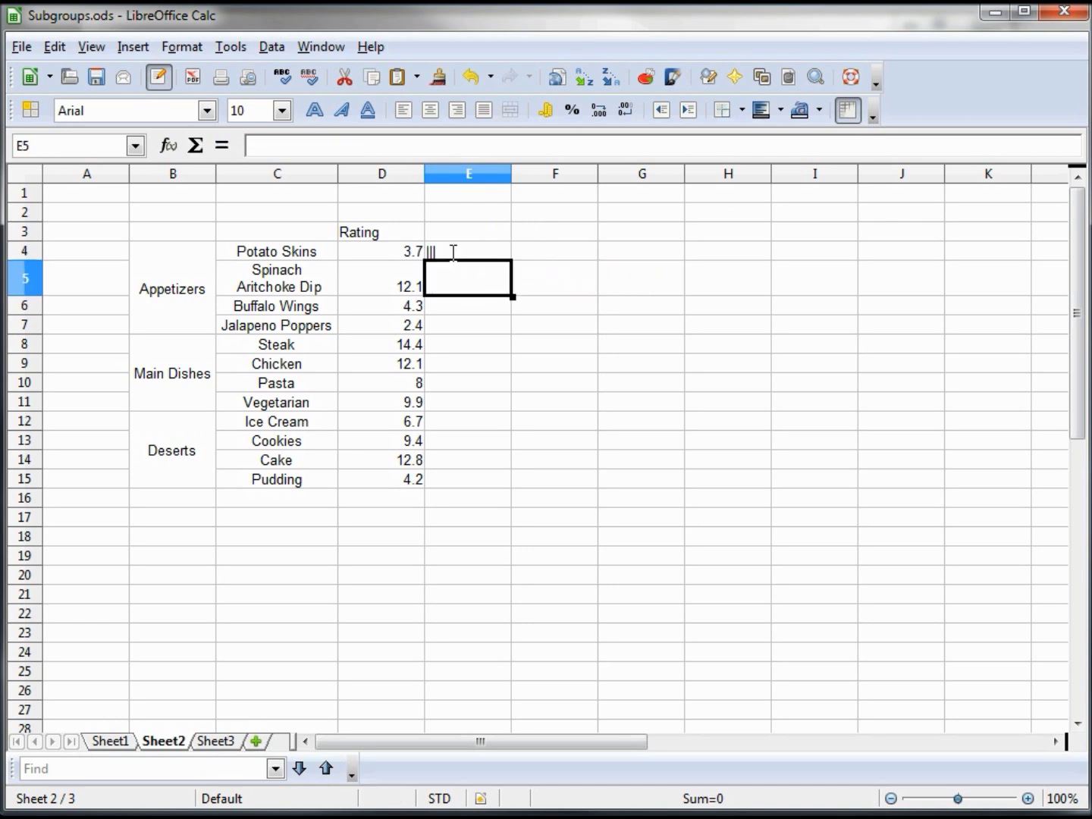
{"action": "left_click", "coordinate": [453, 252]}
Copy the E4 REPT formula into E5:E15, then clear the selection.
{"action": "key", "text": "ctrl+c"}
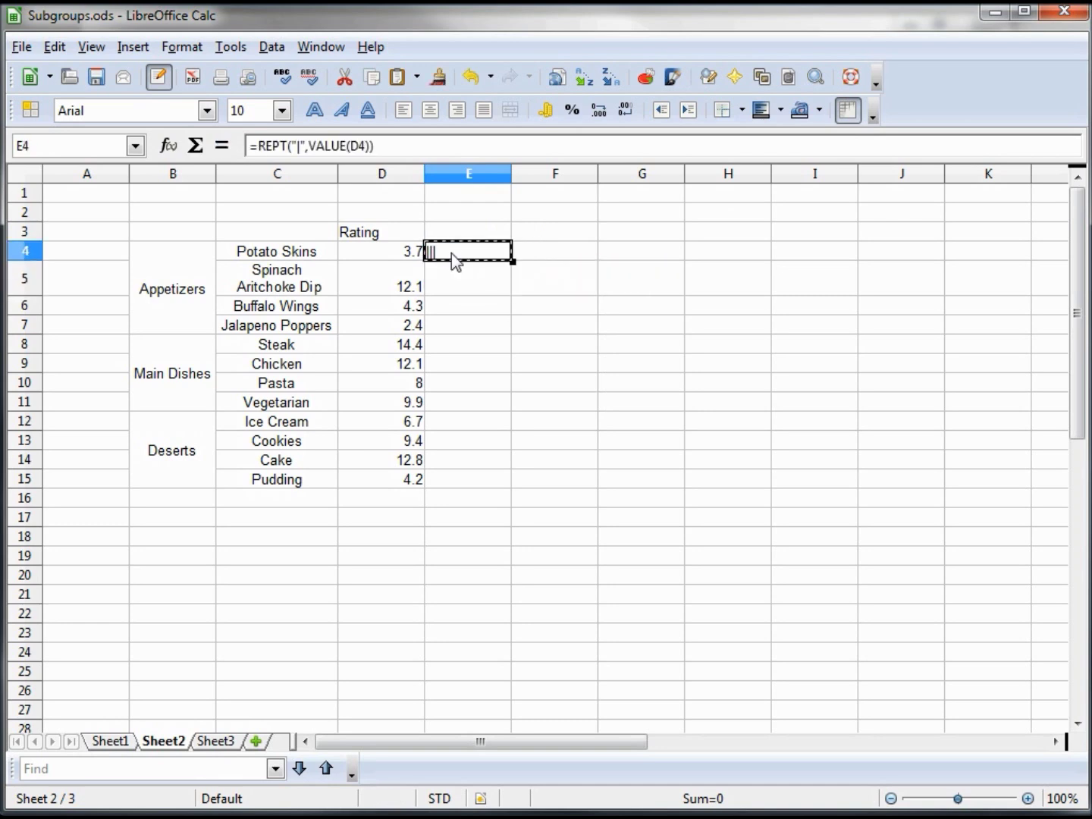
{"action": "key", "text": "Down"}
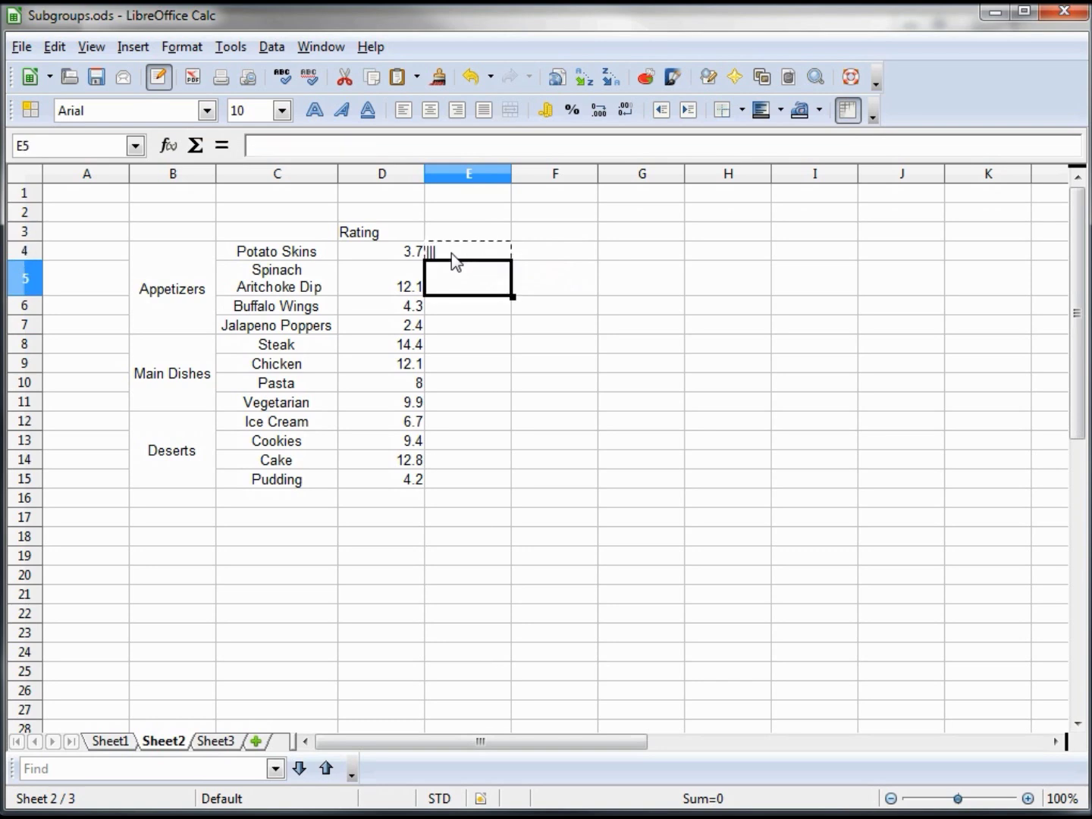
{"action": "key", "text": "shift+Down"}
{"action": "key", "text": "shift+Down"}
{"action": "key", "text": "shift+Down"}
{"action": "key", "text": "shift+Down"}
{"action": "key", "text": "shift+Down"}
{"action": "key", "text": "shift+Down"}
{"action": "key", "text": "shift+Down"}
{"action": "key", "text": "shift+Down"}
{"action": "key", "text": "shift+Down"}
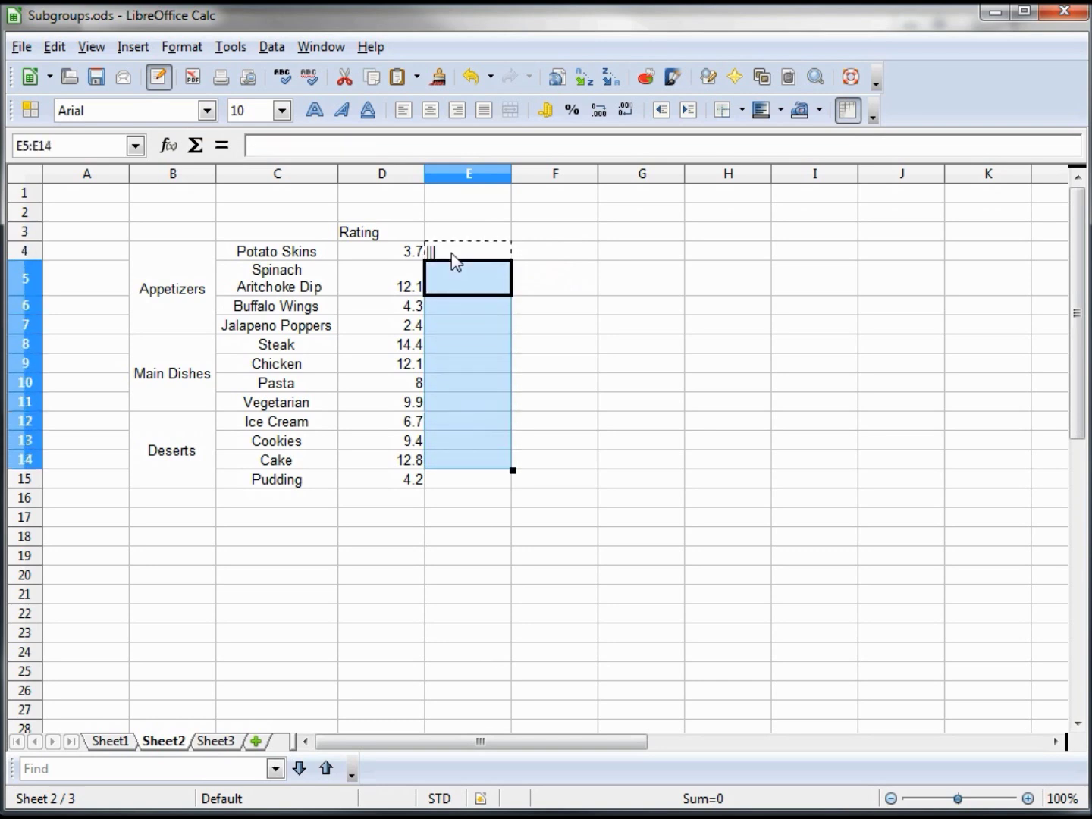
{"action": "key", "text": "shift+Down"}
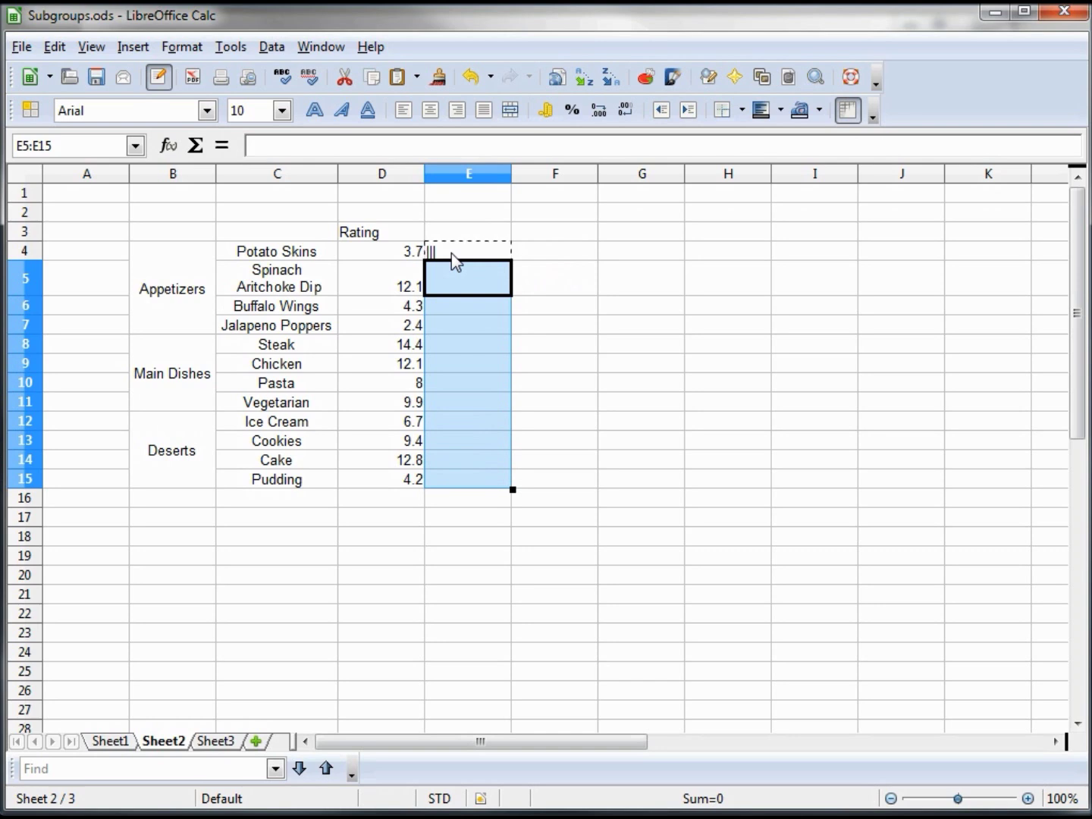
{"action": "key", "text": "ctrl+v"}
{"action": "key", "text": "Escape"}
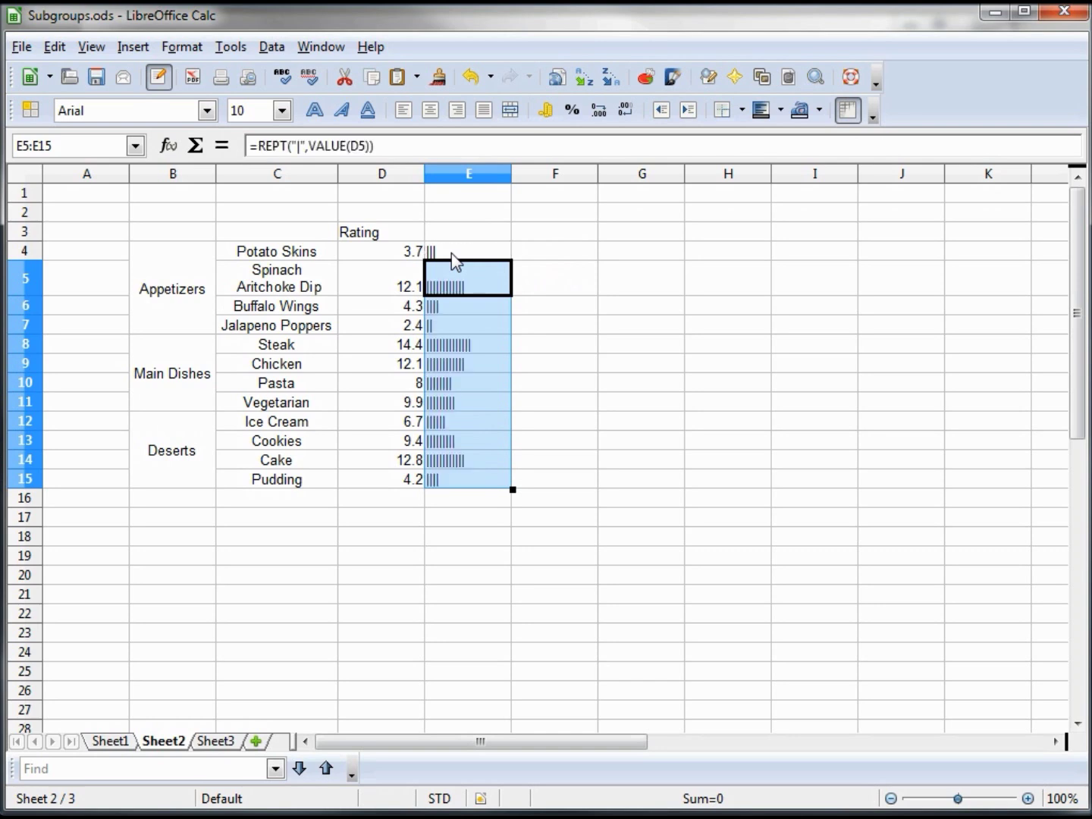
{"action": "left_click", "coordinate": [457, 222]}
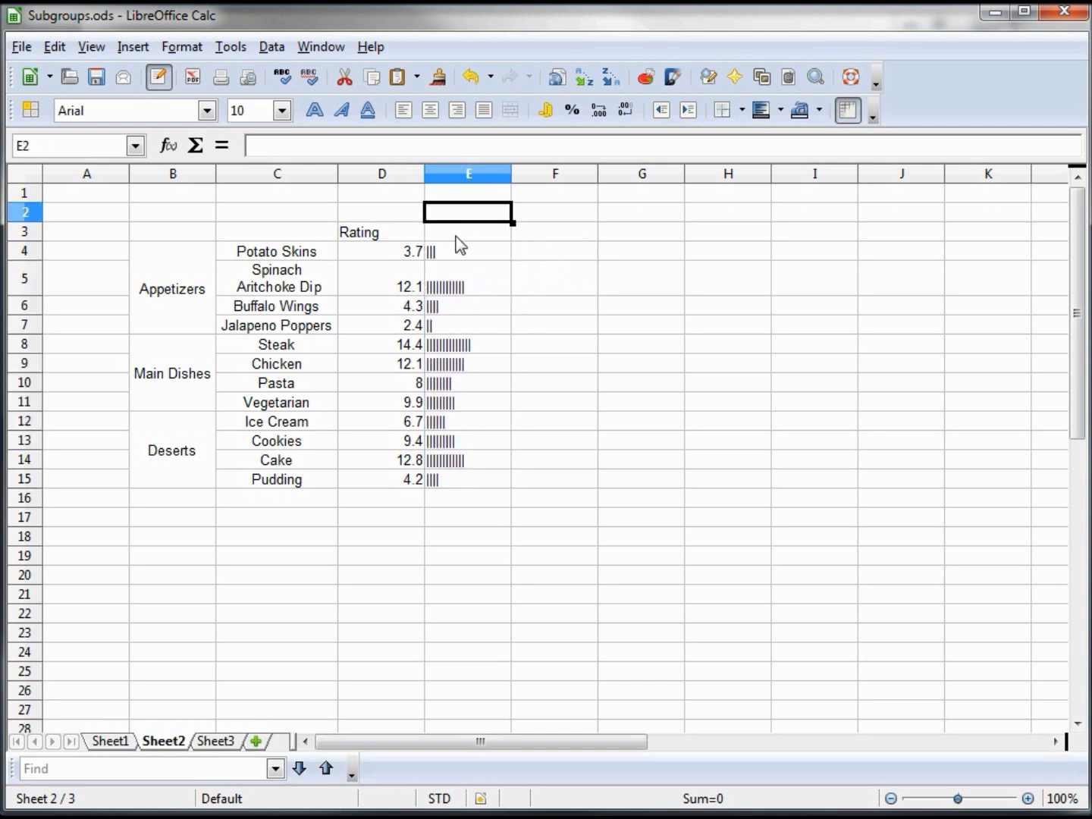